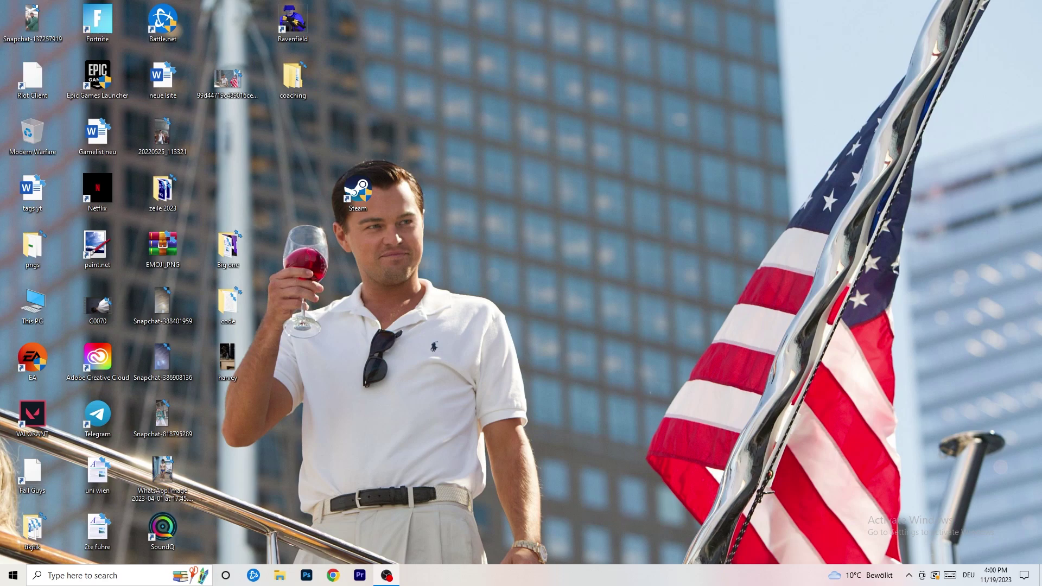
# Open the Start menu showing installed apps and pinned tiles
pyautogui.press('super')
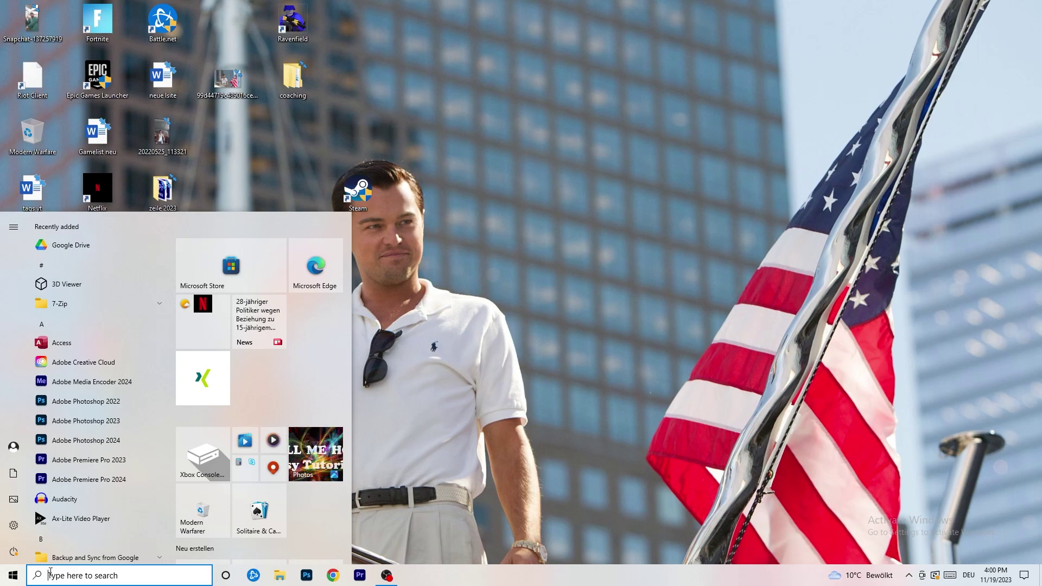
# In Settings' Gaming section, confirm Xbox Game Bar is Off and view Captures with background recording off
pyautogui.click(14, 526)
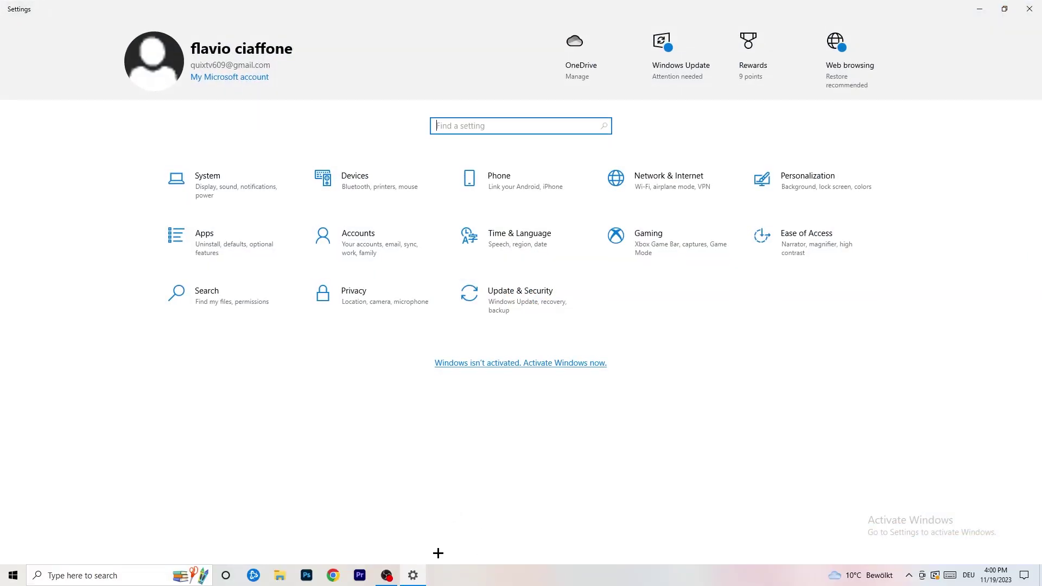
pyautogui.click(673, 248)
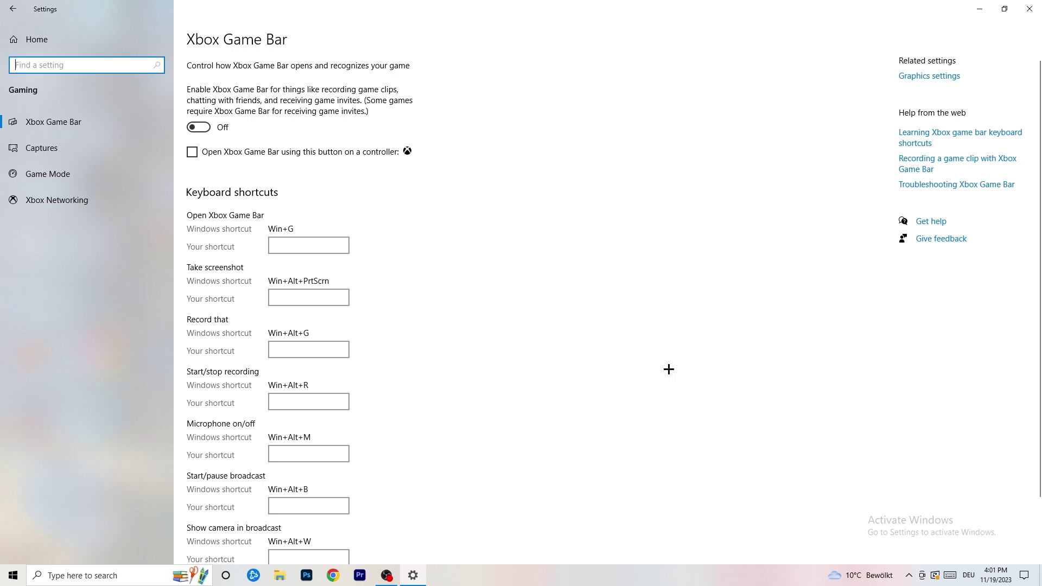
pyautogui.click(86, 149)
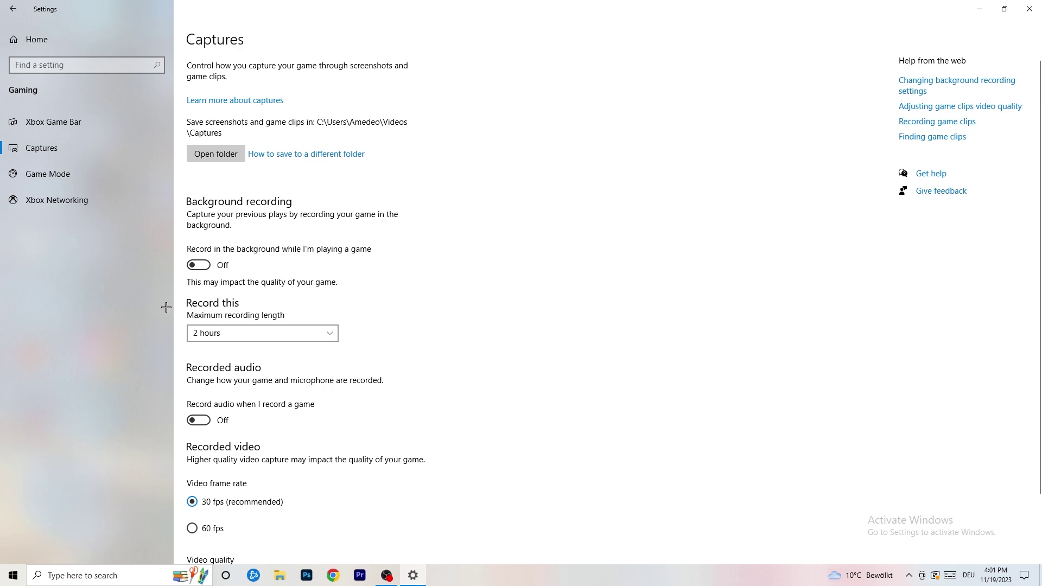
# Leave the maximum recording length unchanged at 2 hours
pyautogui.click(251, 333)
pyautogui.click(428, 299)
pyautogui.click(310, 327)
pyautogui.click(656, 288)
# Confirm Game Mode is On, then close Settings
pyautogui.scroll(-3, 353, 408)
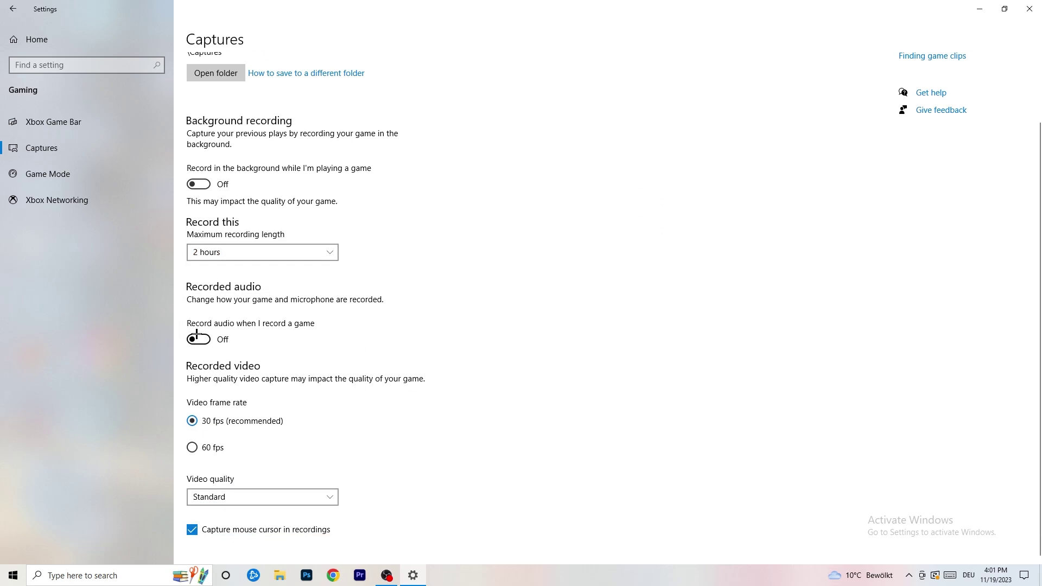
pyautogui.click(76, 172)
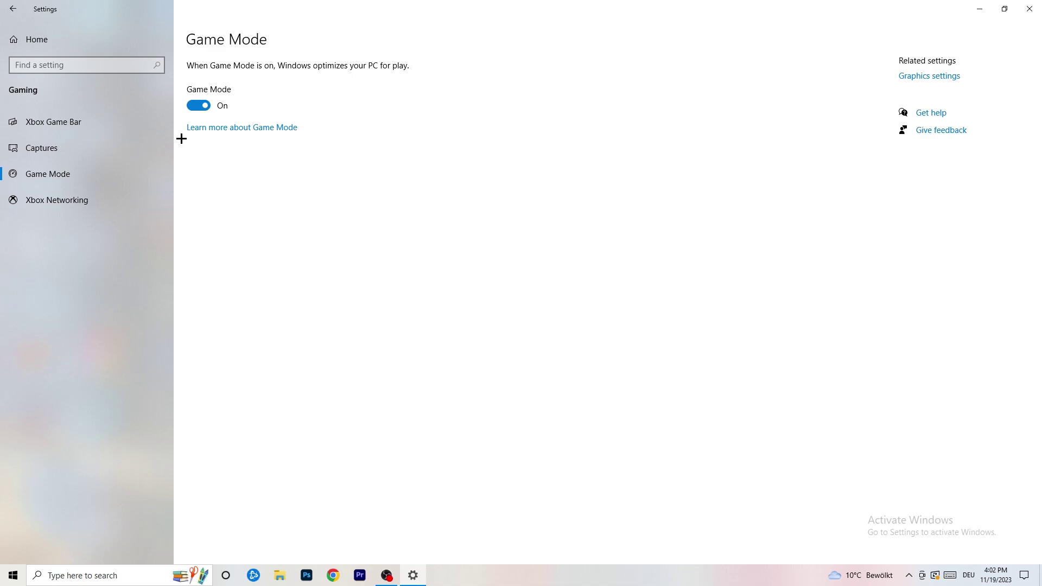
pyautogui.click(1029, 8)
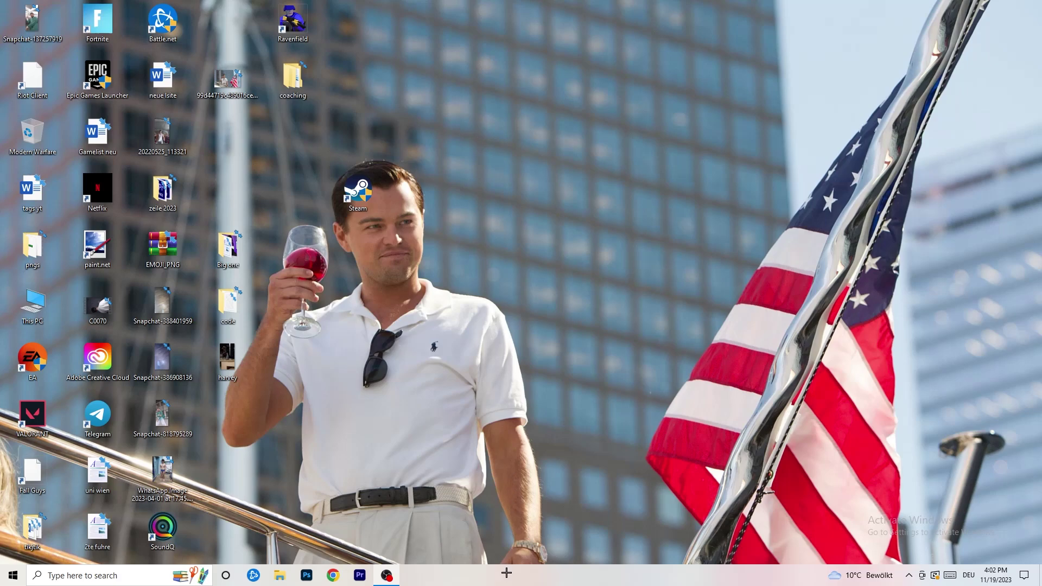
# Launch Task Manager from the taskbar and maximize it to show all columns
pyautogui.moveTo(505, 573); pyautogui.dragTo(366, 510)
pyautogui.rightClick(503, 576)
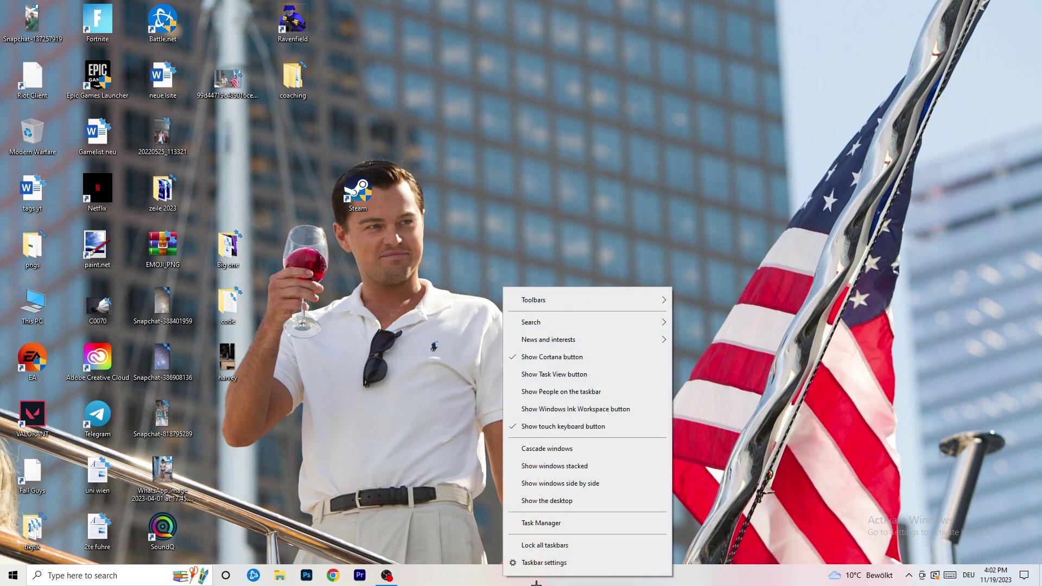
pyautogui.click(560, 524)
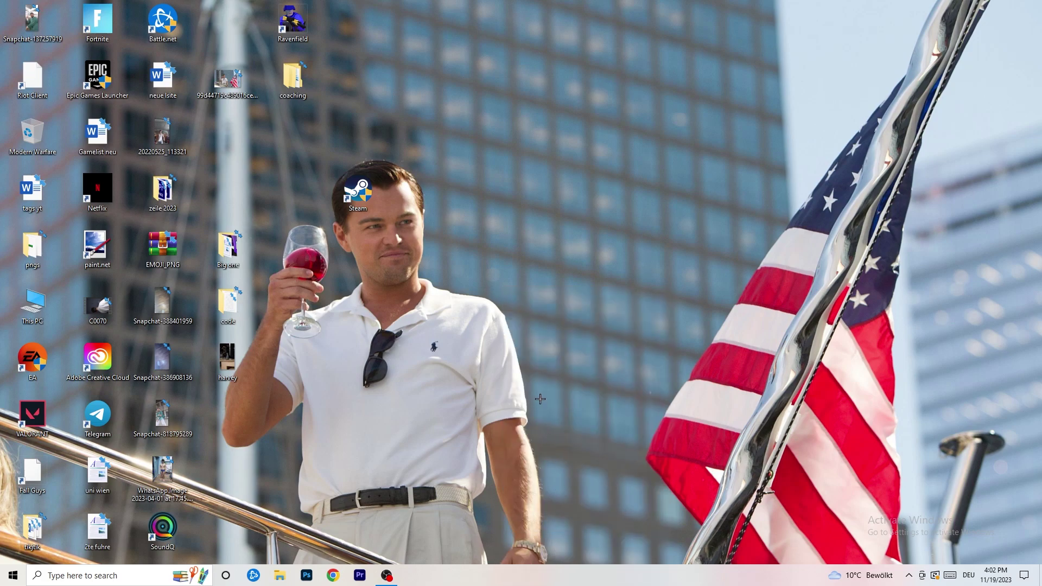
pyautogui.click(601, 26)
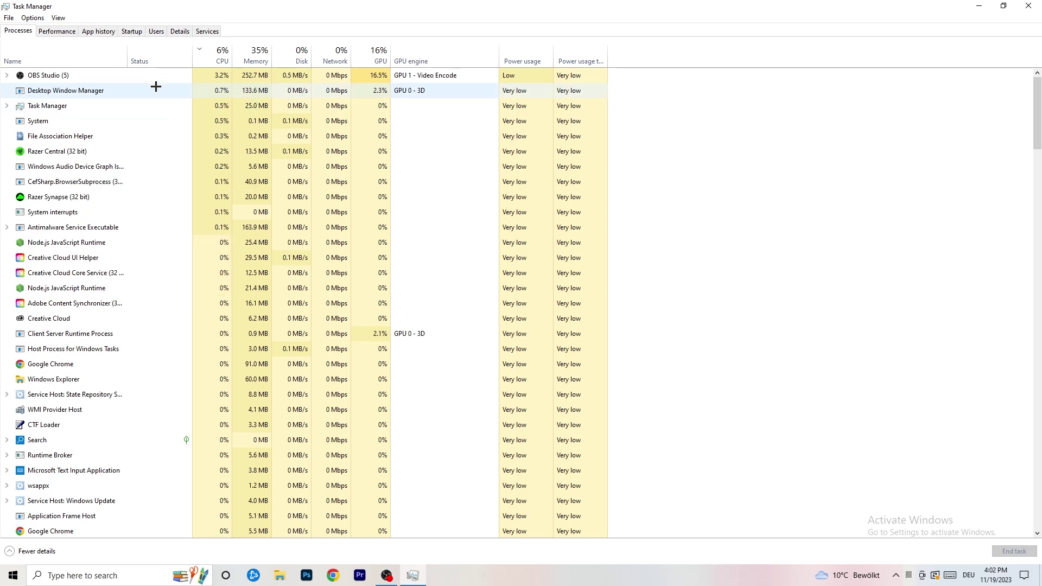
# Sort processes by GPU, noting OBS Studio at about 33%, then sort by CPU
pyautogui.click(376, 50)
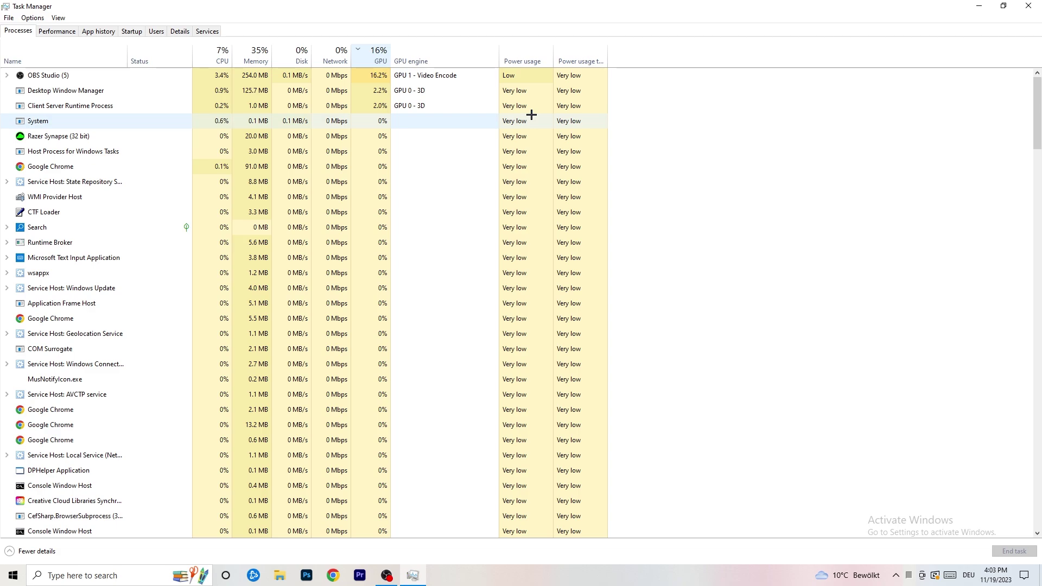
pyautogui.rightClick(378, 77)
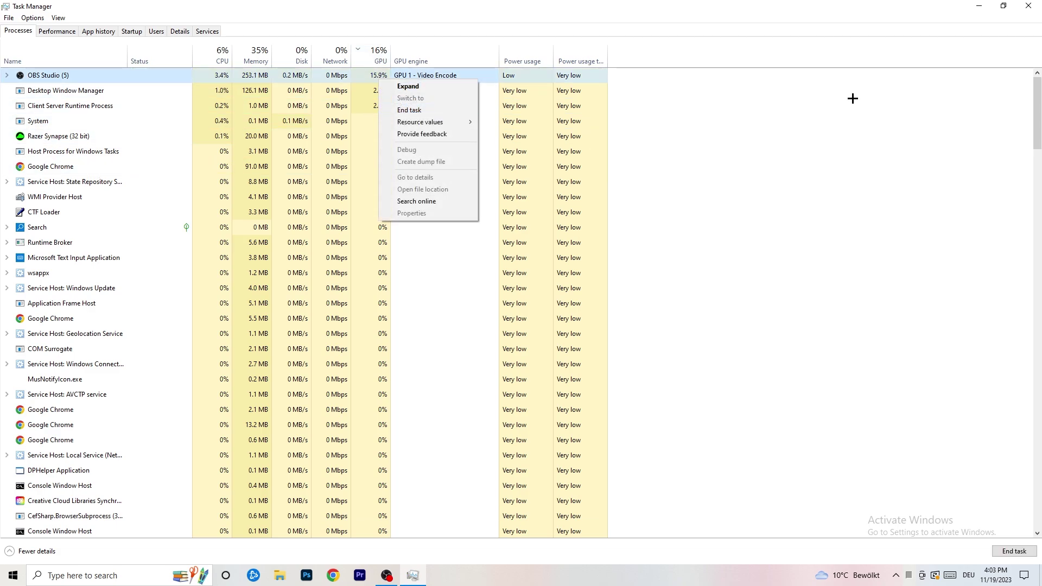
pyautogui.click(852, 98)
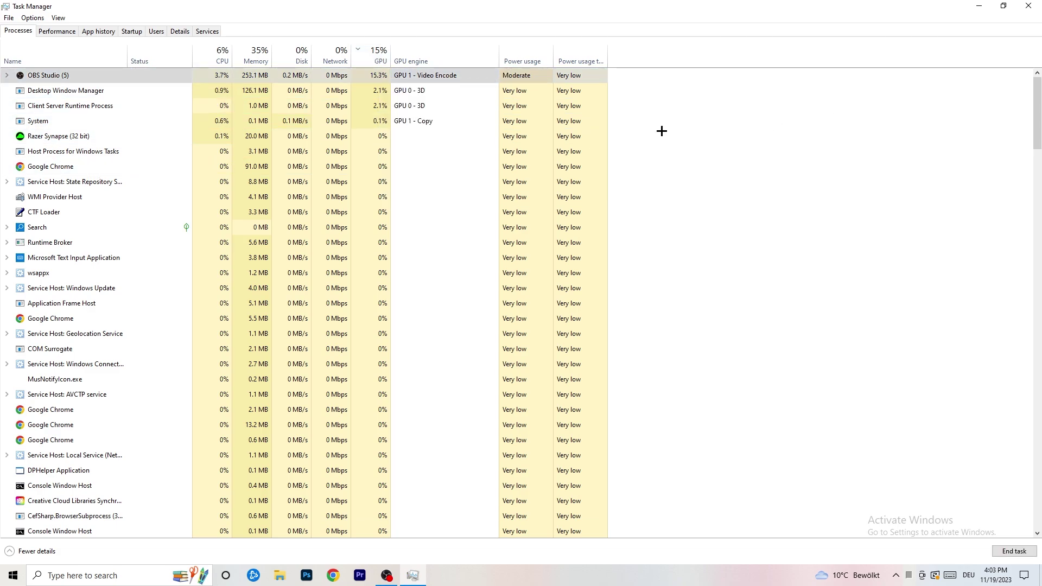
pyautogui.click(223, 53)
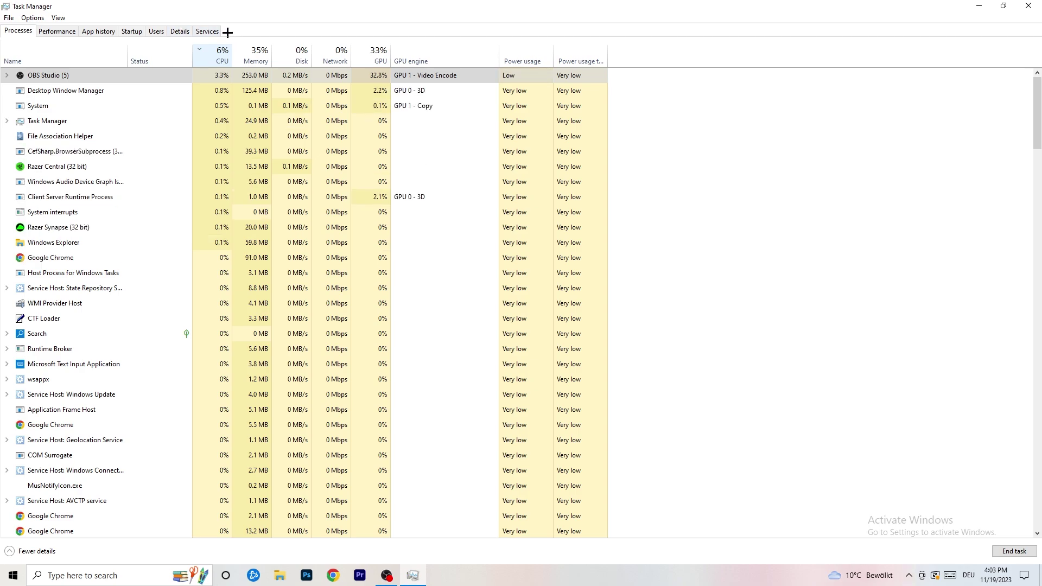
# Inspect a Creative Cloud helper's Set priority options on the Details tab, then view Startup apps
pyautogui.click(181, 30)
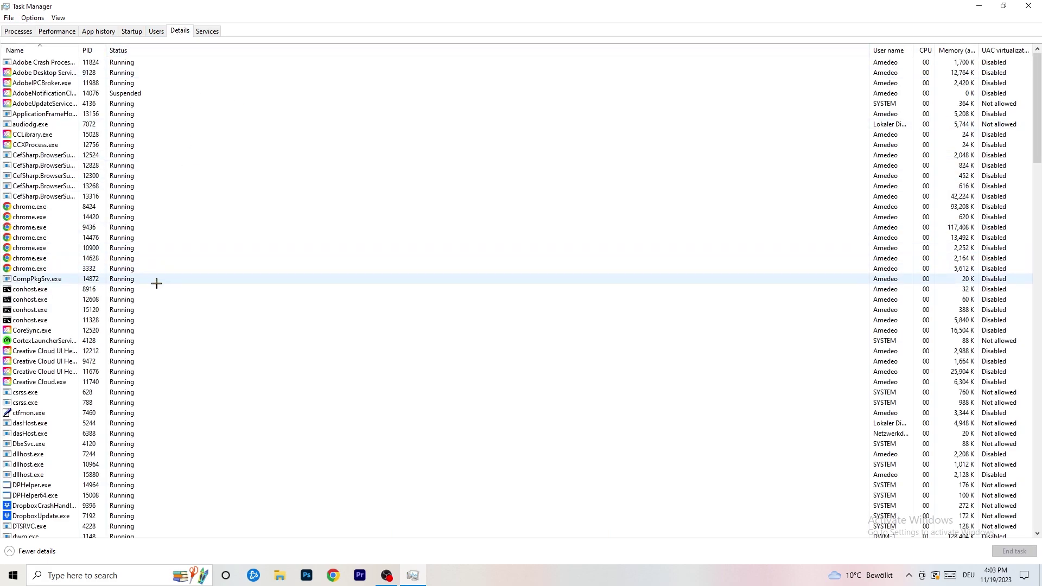
pyautogui.scroll(-5, 154, 282)
pyautogui.scroll(5, 162, 255)
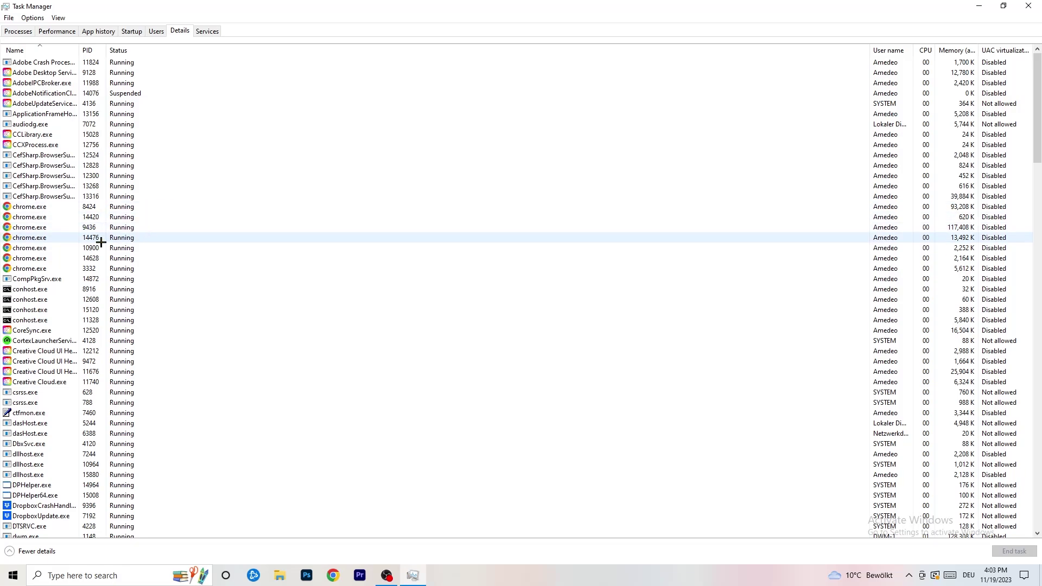
pyautogui.scroll(-3, 60, 280)
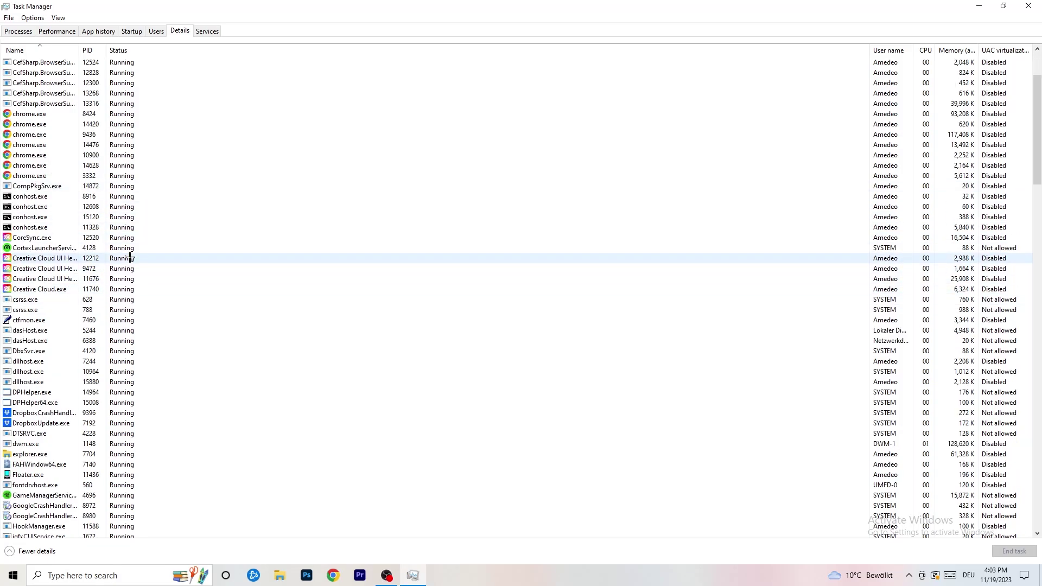
pyautogui.rightClick(43, 278)
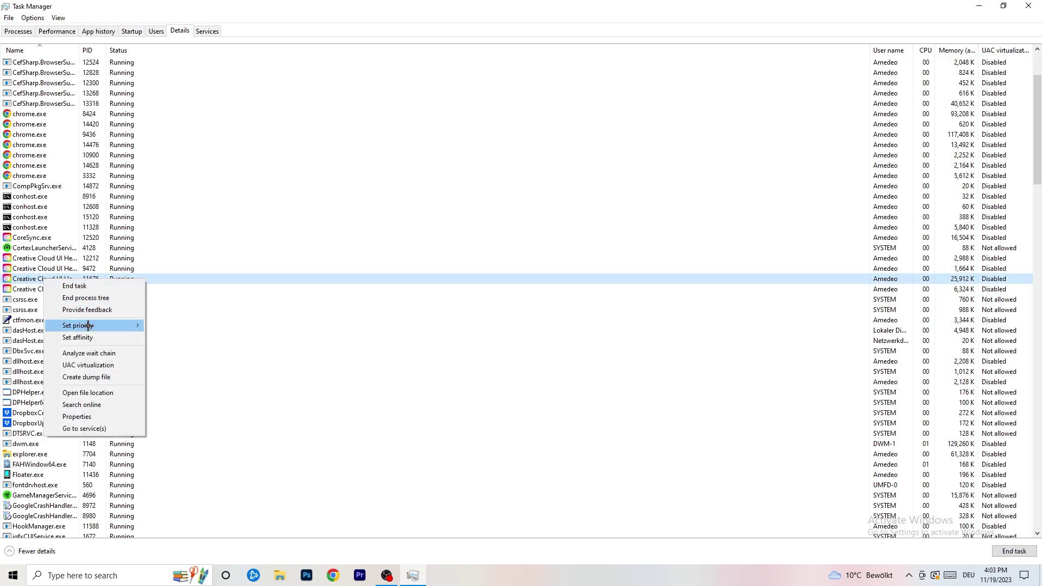
pyautogui.moveTo(89, 325)
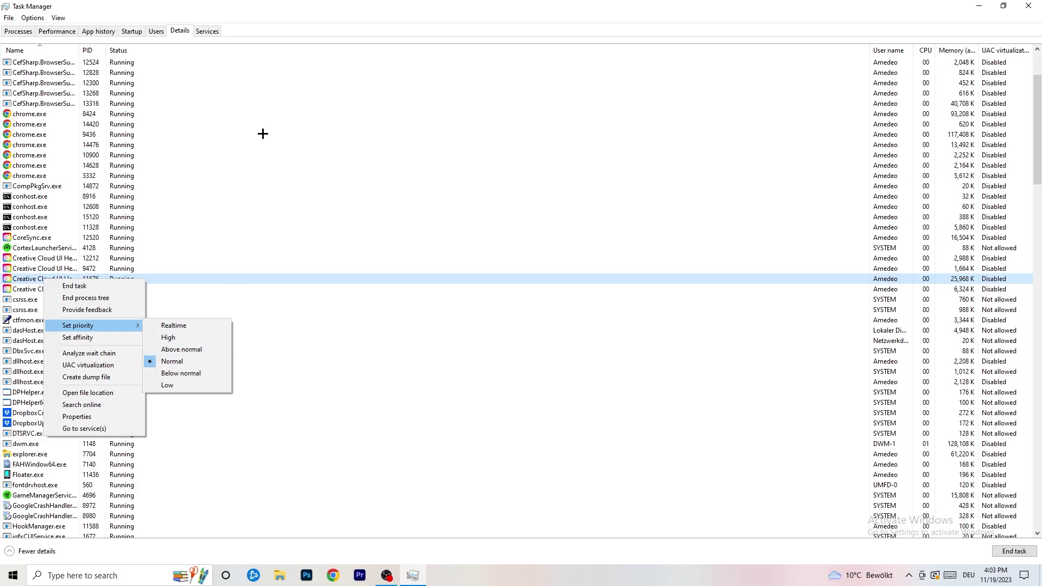
pyautogui.click(142, 36)
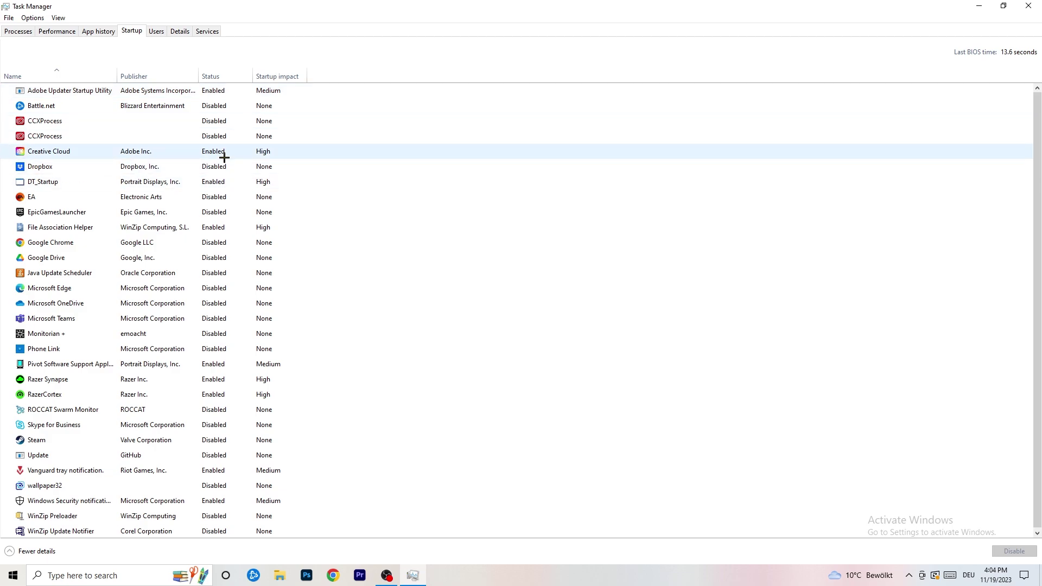
# Leave DT_Startup unchanged, close Task Manager, and reopen Windows Settings from Start
pyautogui.rightClick(237, 178)
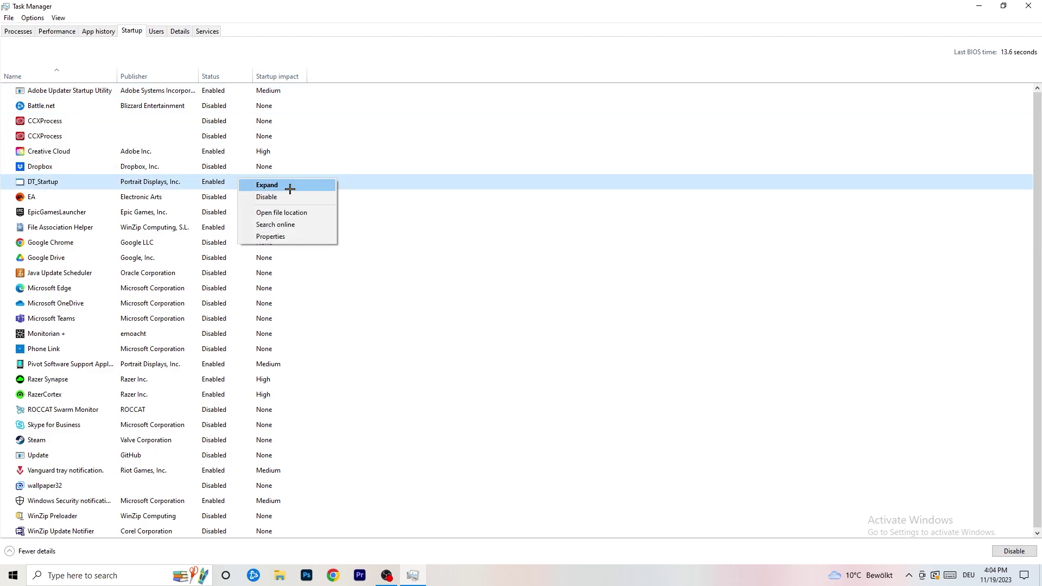
pyautogui.press('Escape')
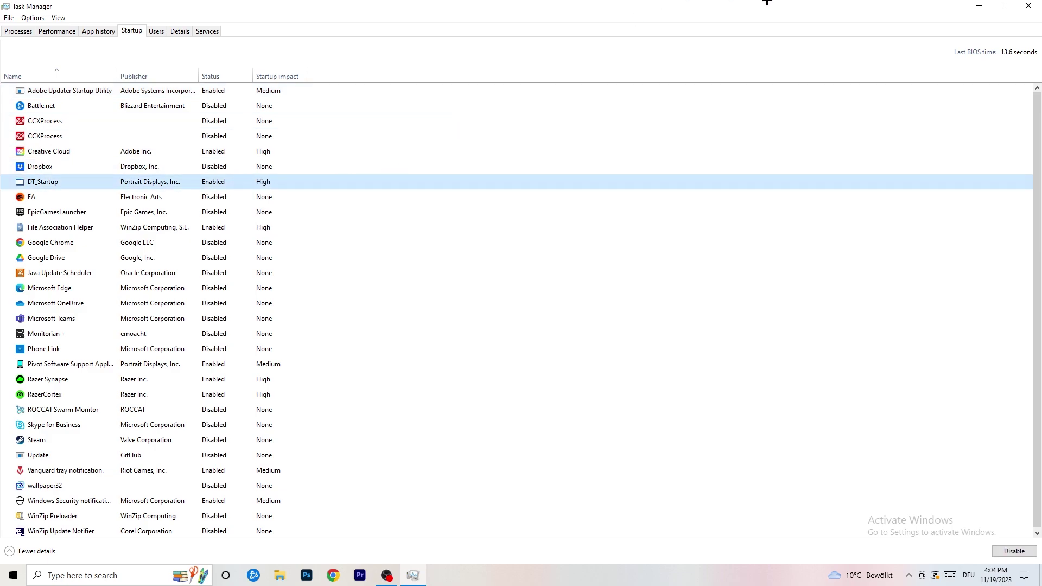
pyautogui.click(1028, 6)
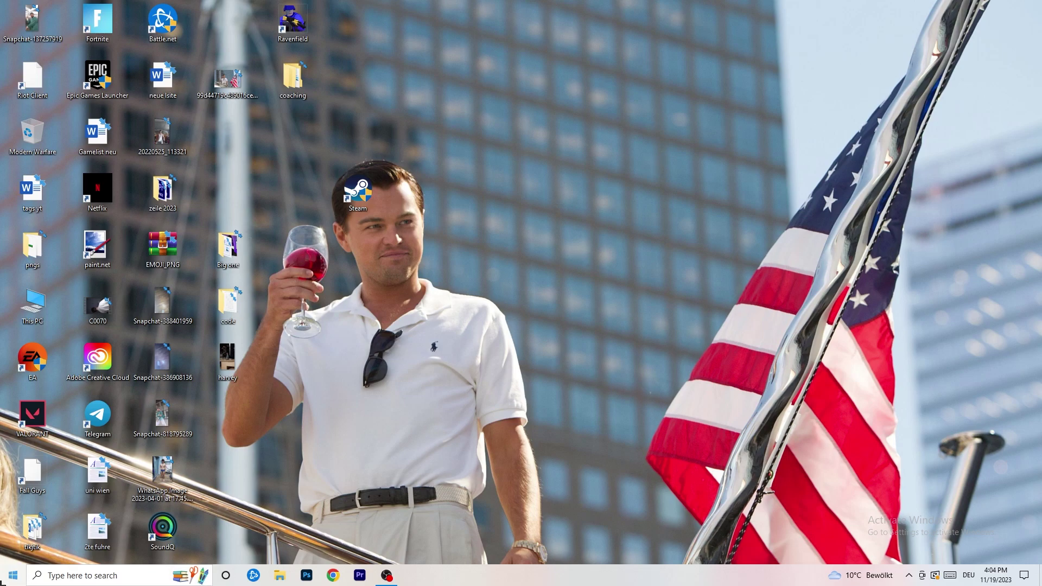
pyautogui.click(7, 580)
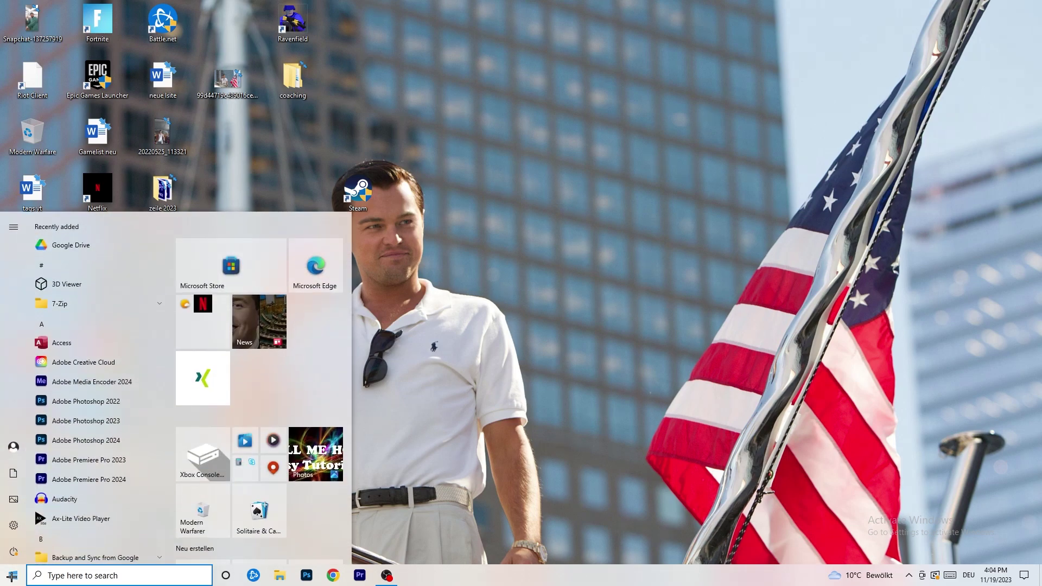
pyautogui.click(13, 526)
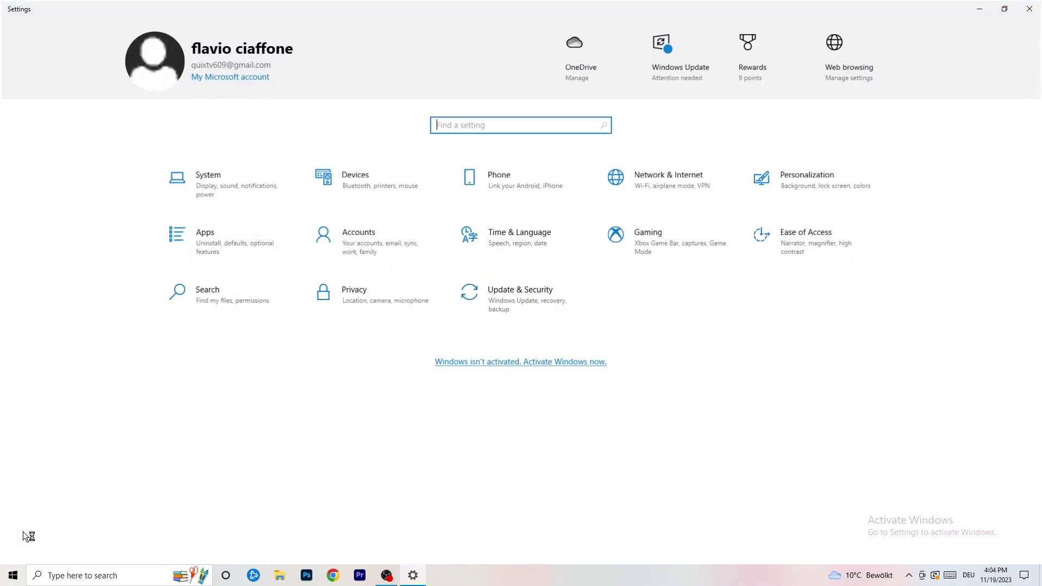
# On System > Display, keep scaling at 100% (Recommended) with 1920 × 1080 resolution
pyautogui.click(245, 175)
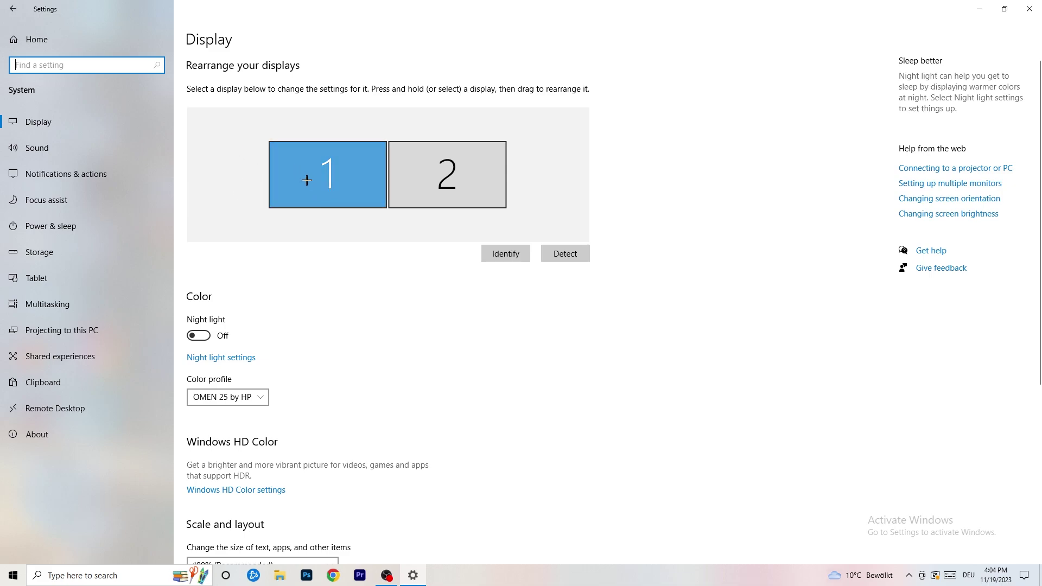
pyautogui.scroll(-5, 379, 198)
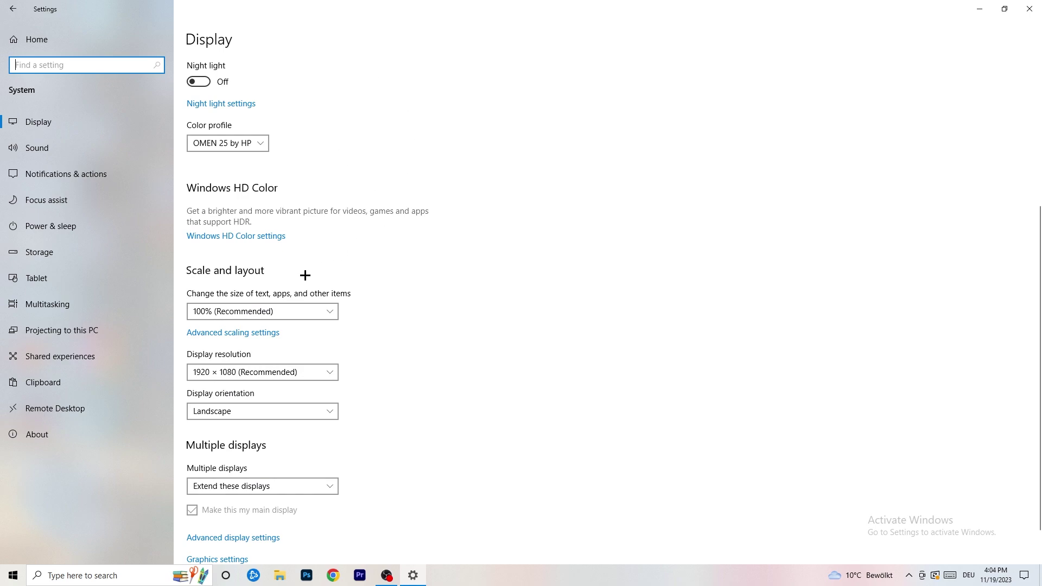
pyautogui.click(298, 316)
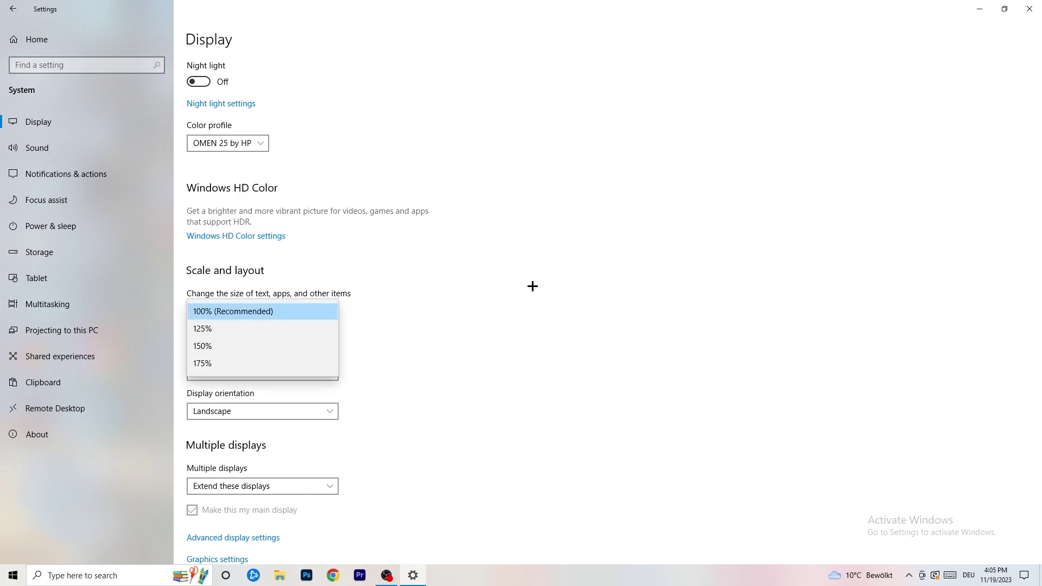
pyautogui.click(488, 293)
pyautogui.scroll(-1, 444, 297)
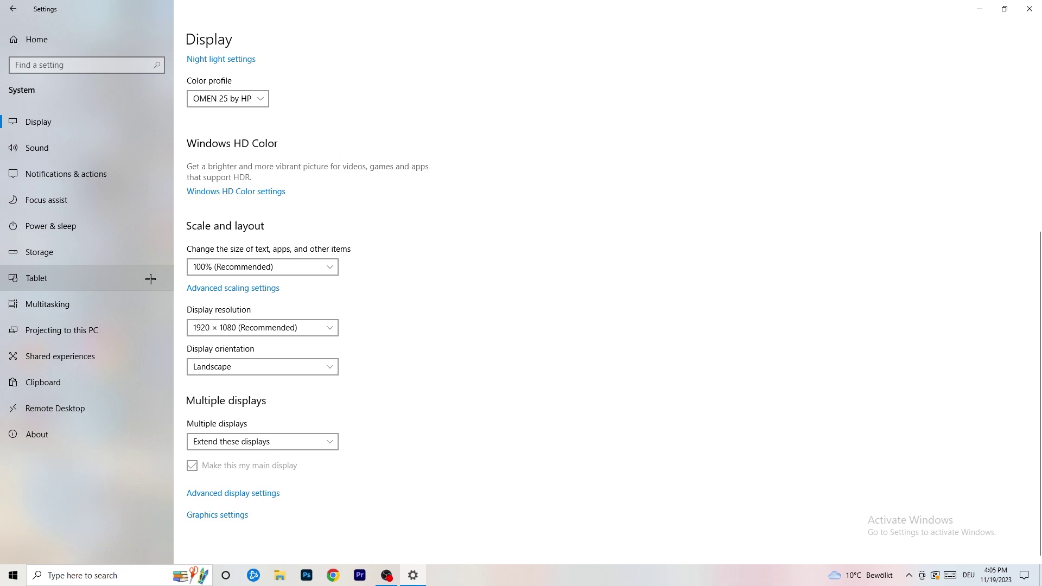
# Review the power plans in Power Options, keep Balanced active, and return to Power & sleep
pyautogui.click(81, 230)
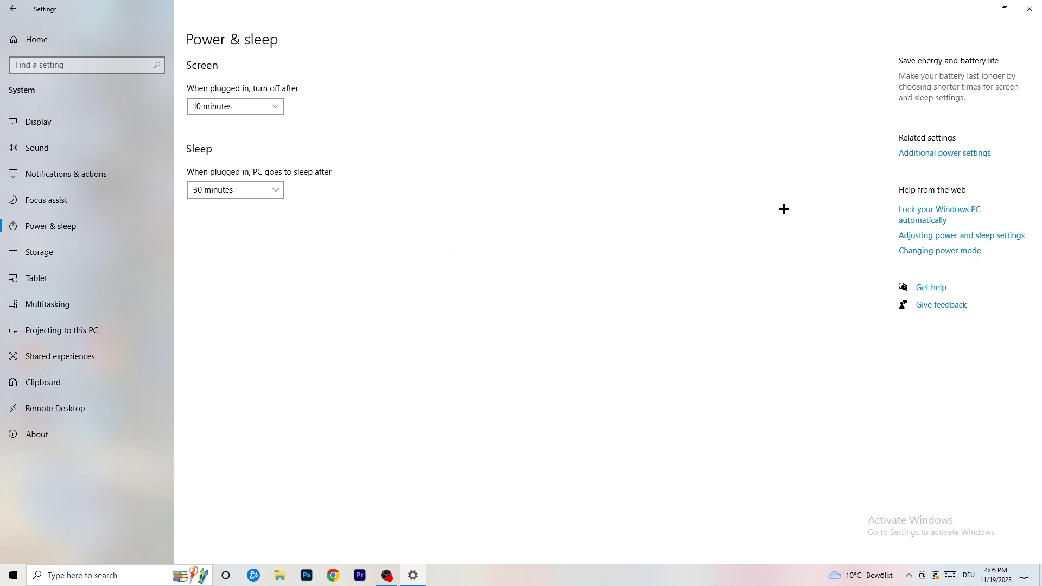
pyautogui.click(944, 155)
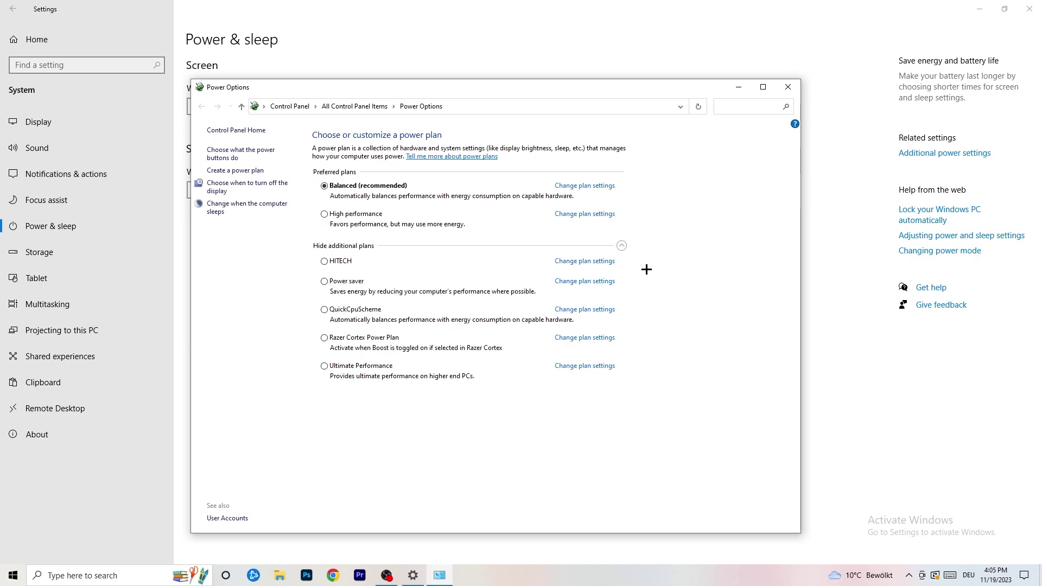
pyautogui.click(621, 245)
pyautogui.click(622, 246)
pyautogui.click(789, 88)
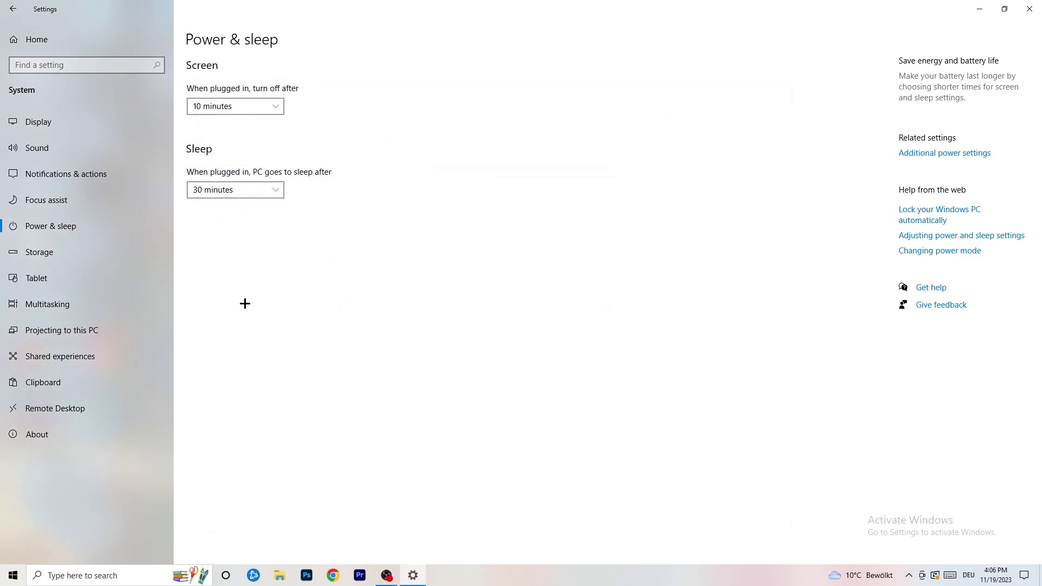
# Keep Storage Sense running weekly and enable deleting unused temporary files
pyautogui.click(71, 256)
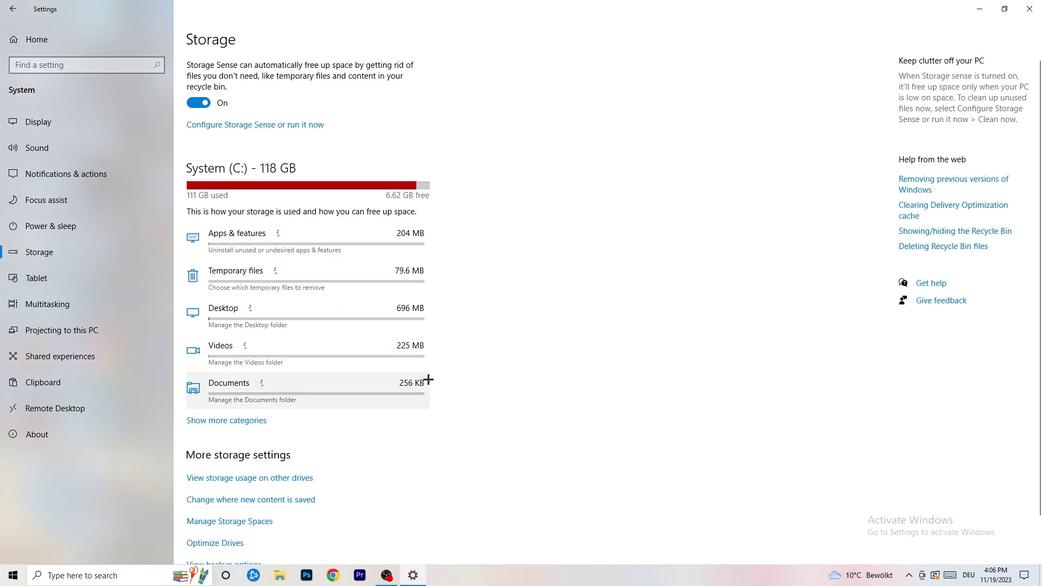
pyautogui.click(261, 128)
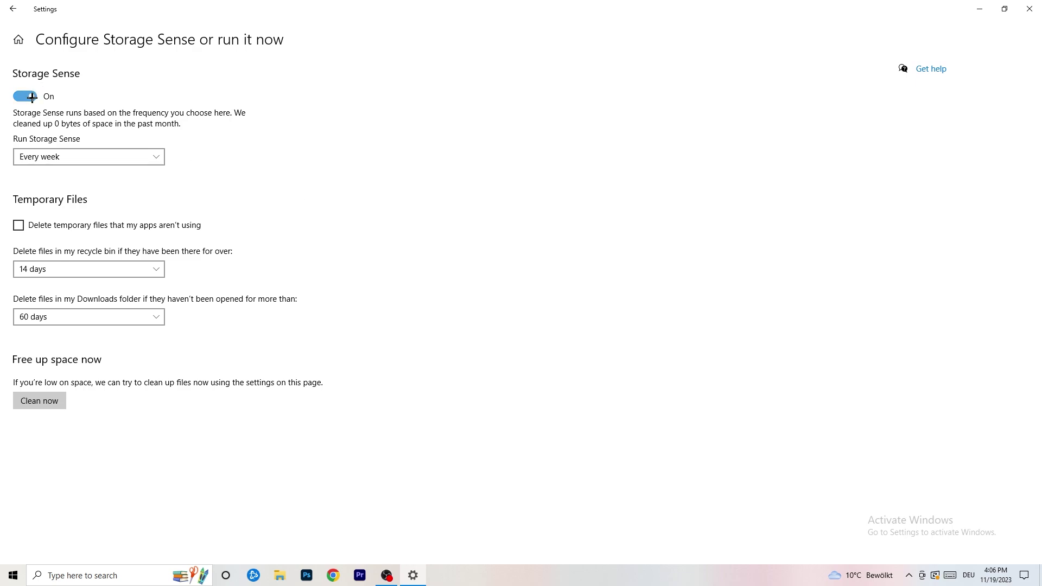
pyautogui.click(54, 157)
pyautogui.click(107, 157)
pyautogui.click(62, 226)
# Keep recycle bin cleanup at 14 days and Downloads at 60 days, then return to Storage
pyautogui.click(79, 269)
pyautogui.click(178, 241)
pyautogui.click(157, 270)
pyautogui.click(400, 221)
pyautogui.click(96, 316)
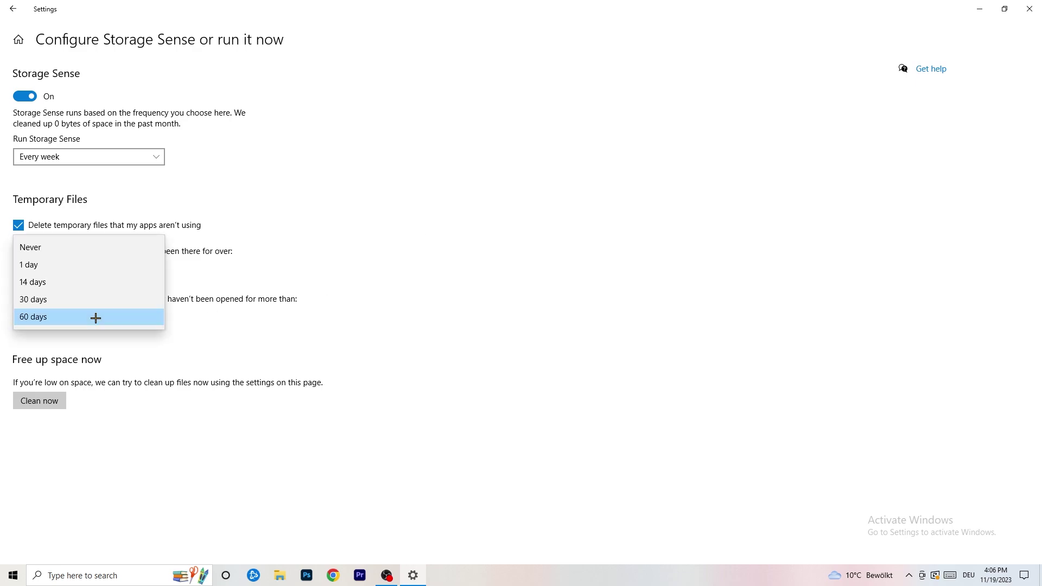
pyautogui.click(409, 248)
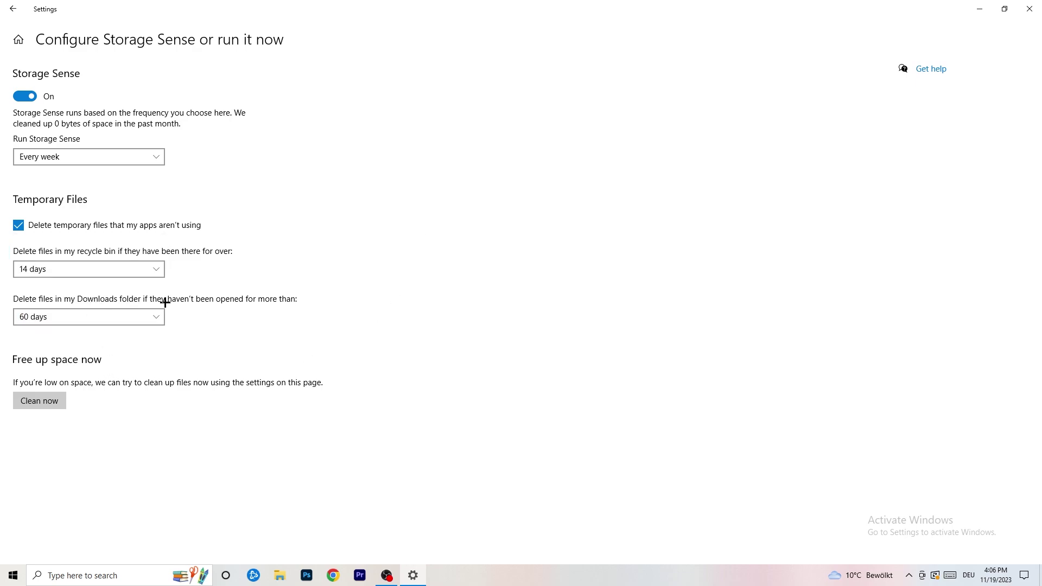
pyautogui.click(105, 322)
pyautogui.click(511, 264)
pyautogui.click(13, 9)
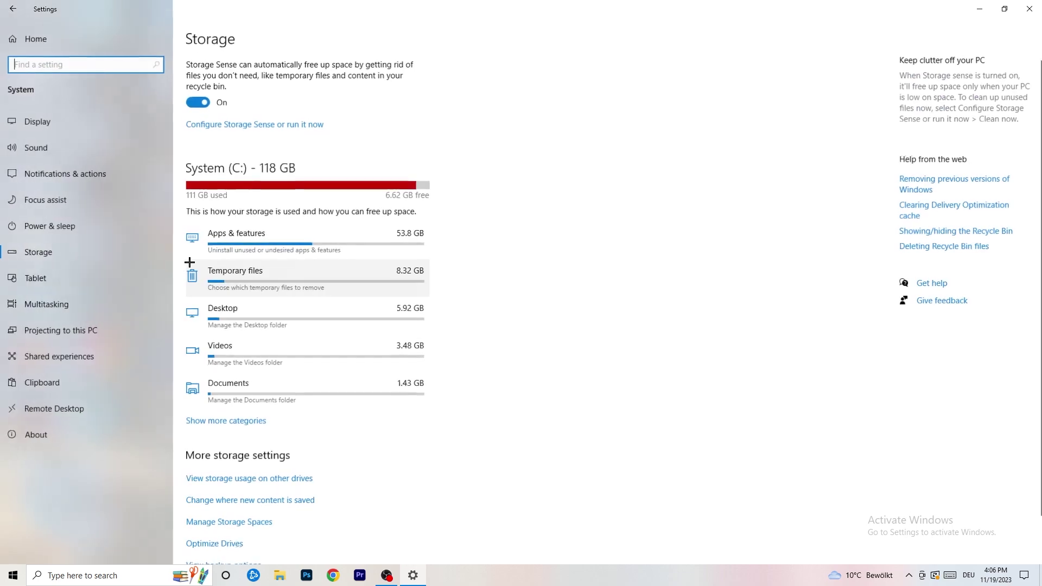
# Check Windows Update's pending cumulative update under Update & Security, then close Settings
pyautogui.click(12, 9)
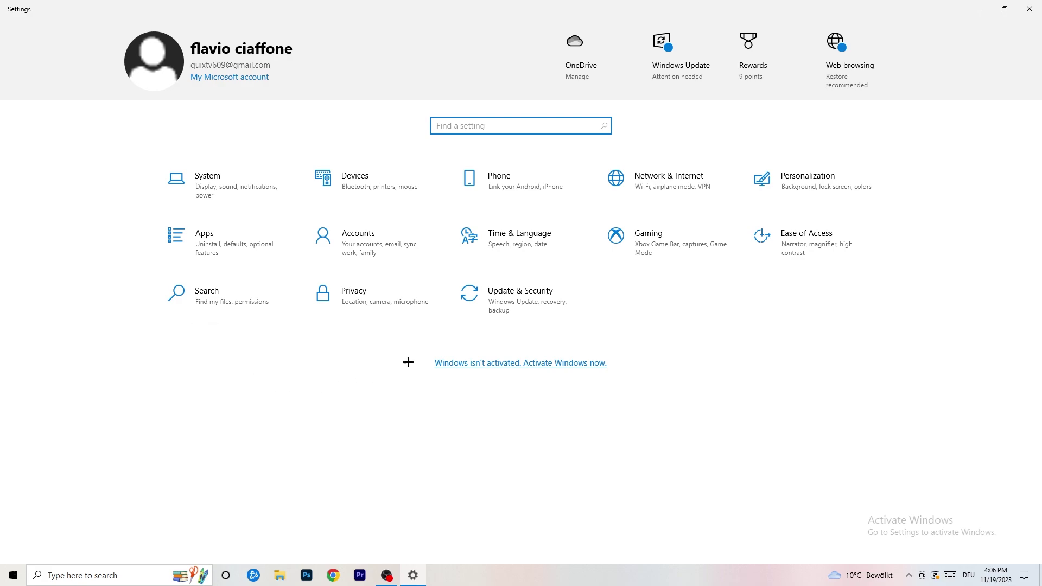
pyautogui.click(513, 305)
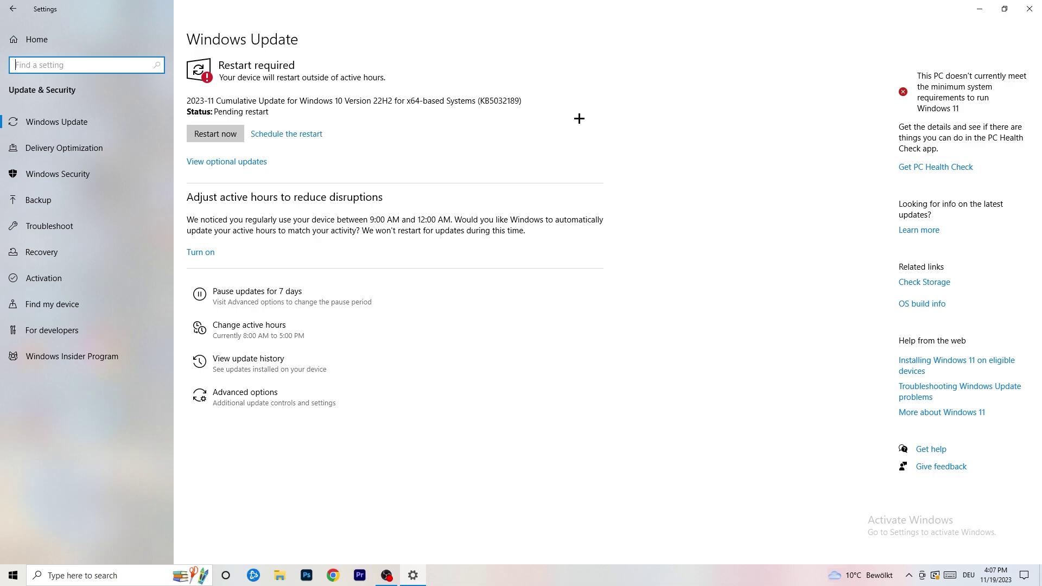
pyautogui.click(1030, 9)
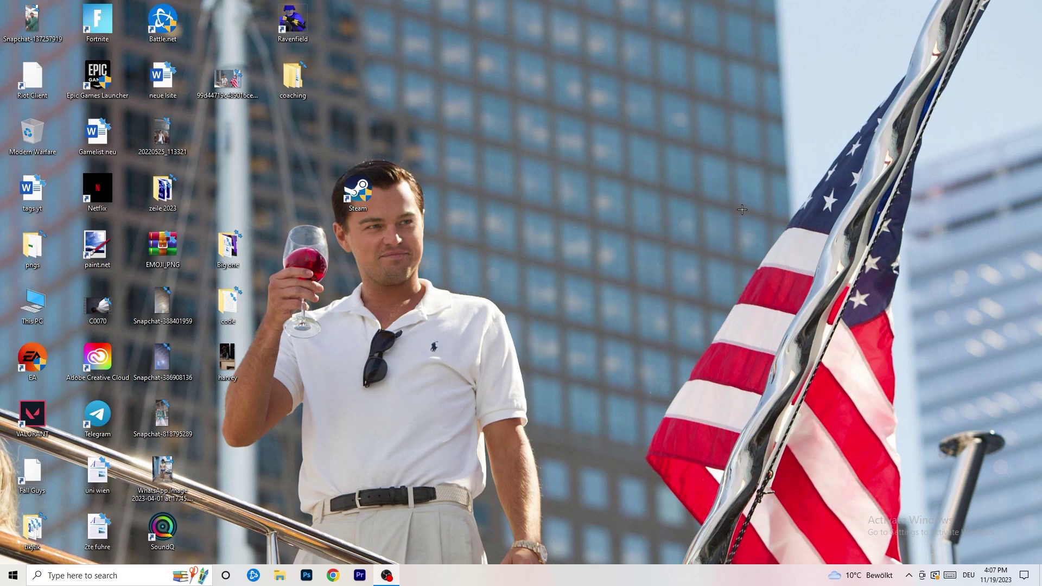
# Launch NVIDIA Control Panel from the desktop menu and view Change Resolution: 1920 × 1080 native, 60Hz
pyautogui.rightClick(630, 229)
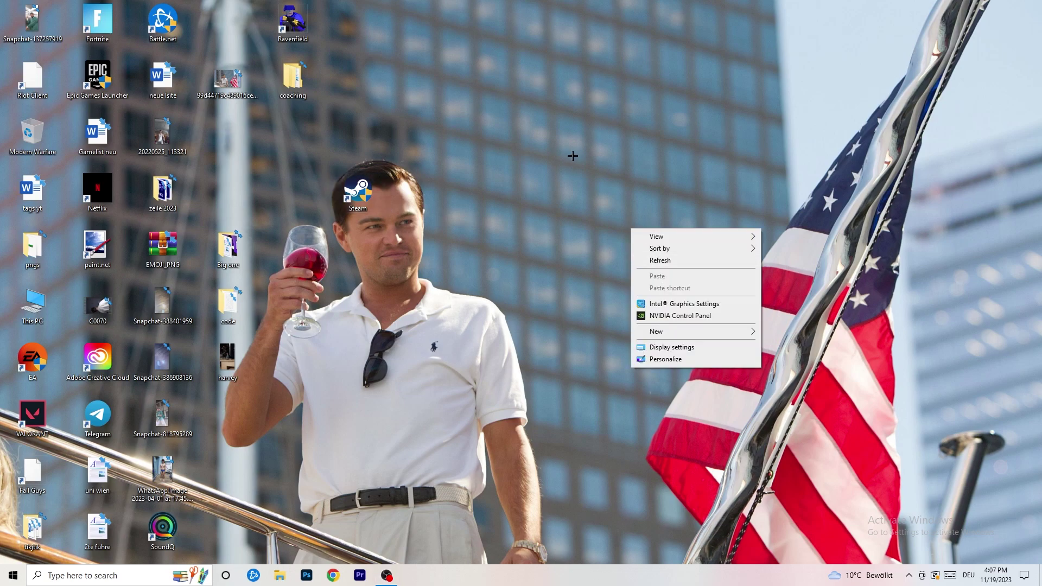
pyautogui.click(695, 316)
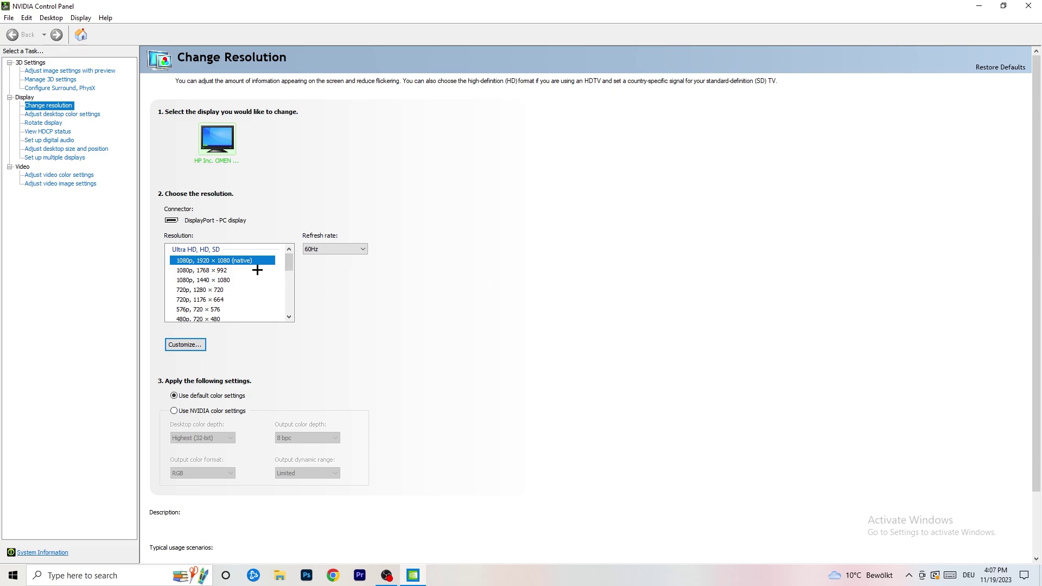
pyautogui.moveTo(255, 267)
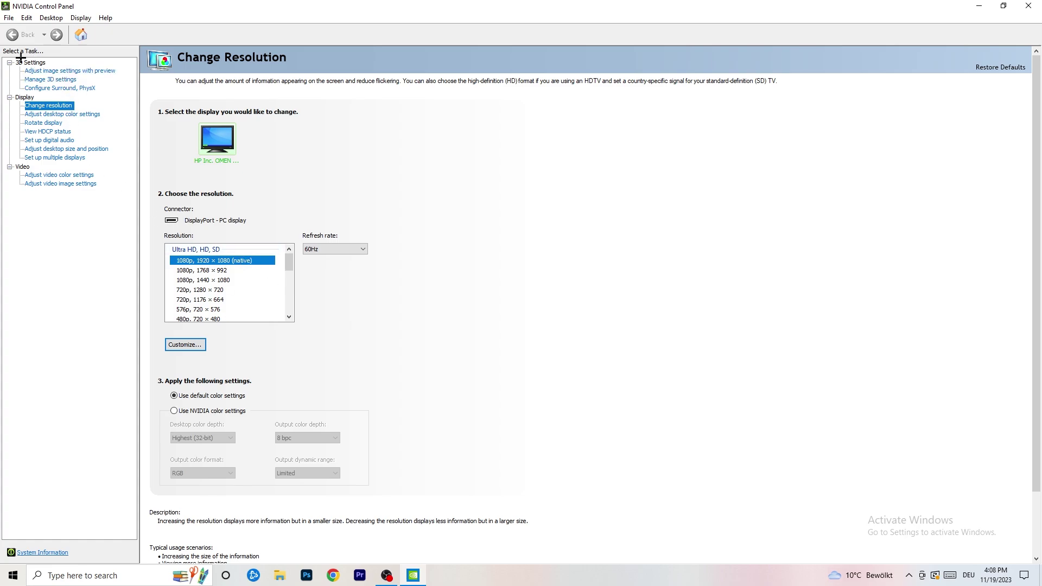
# Review the image settings preview, keep Let the 3D application decide, and close NVIDIA Control Panel
pyautogui.click(57, 74)
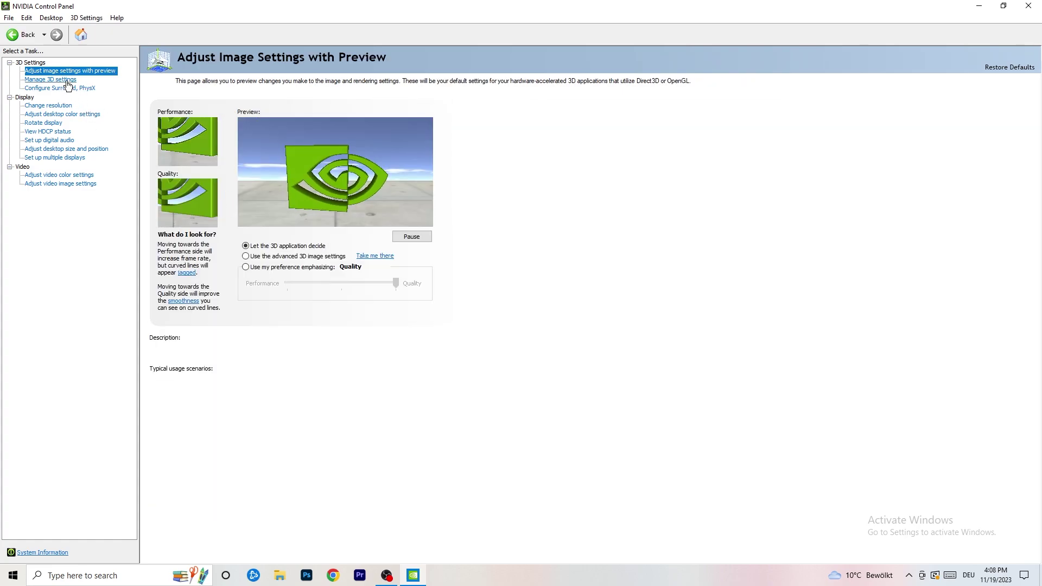
pyautogui.moveTo(326, 261)
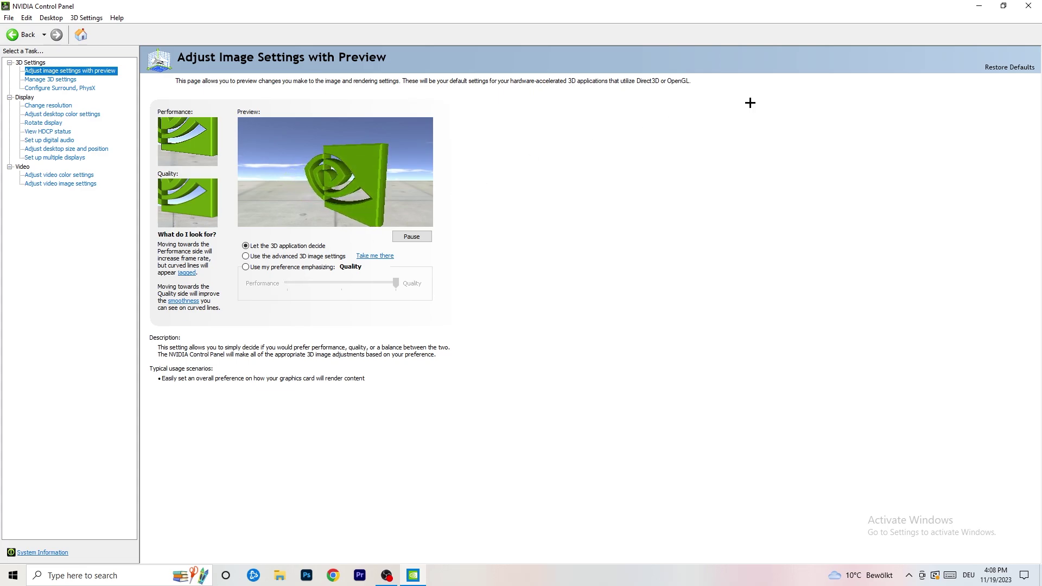
pyautogui.click(1028, 6)
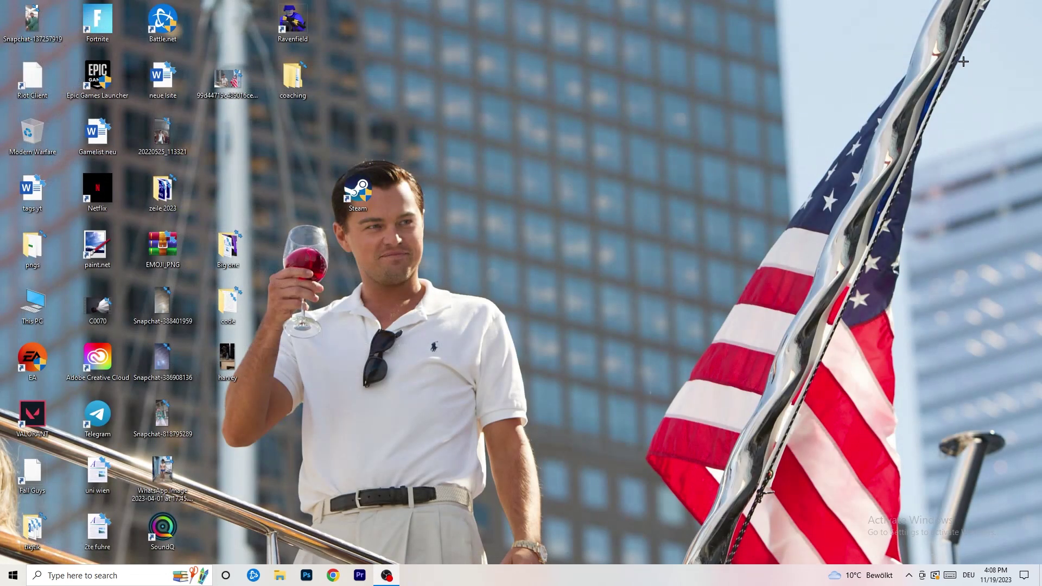